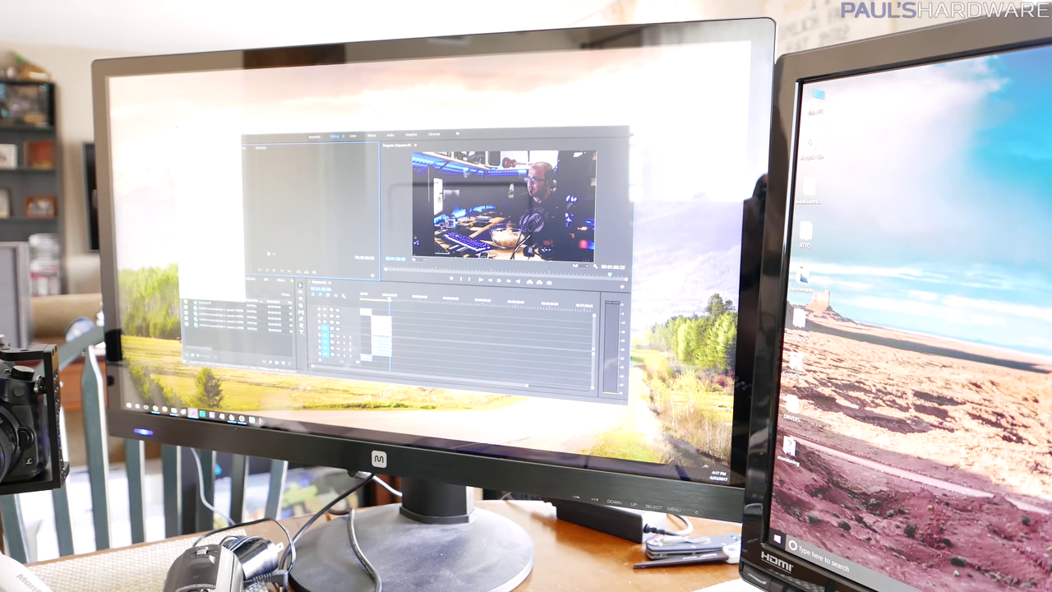
Bring up the Blackmagic Media Express capture window from Premiere Pro
{"action": "key", "text": "F5"}
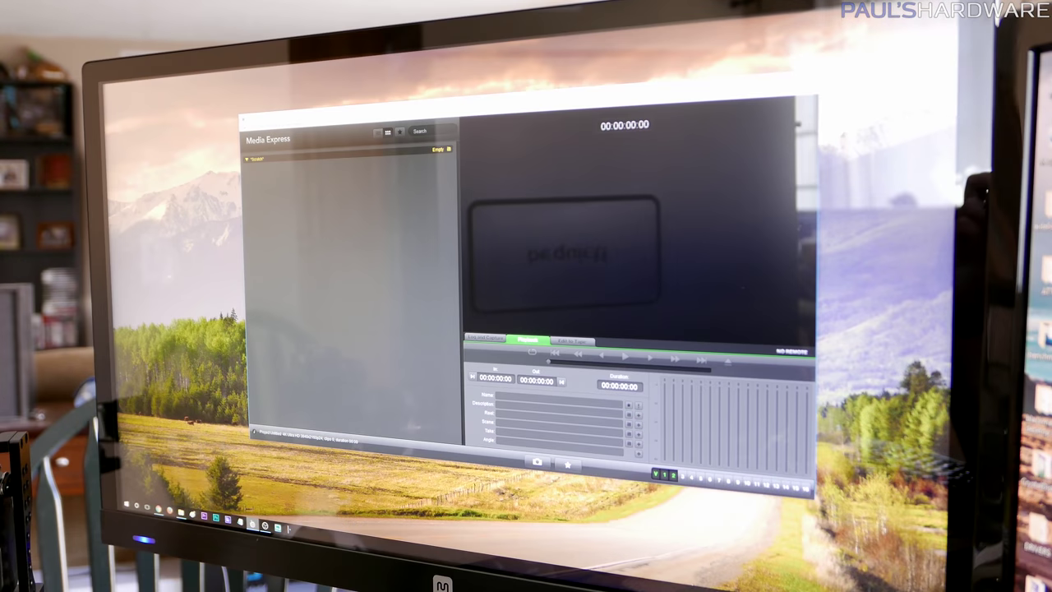
Switch Media Express to Log and Capture and open Preferences for the 2160p24 project
{"action": "left_click_drag", "start_coordinate": [814, 492], "coordinate": [835, 566]}
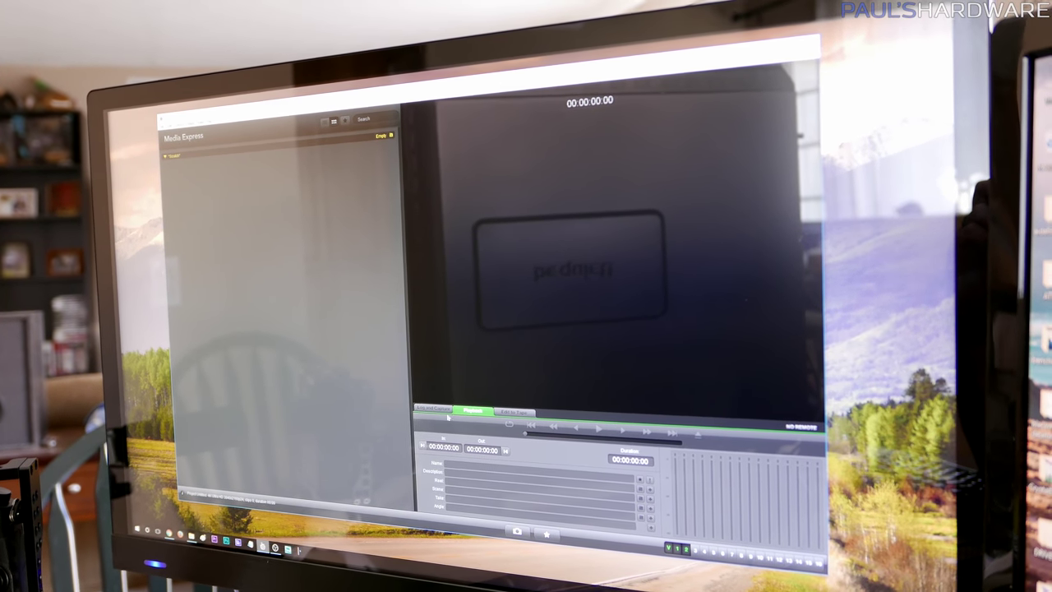
{"action": "left_click", "coordinate": [436, 408]}
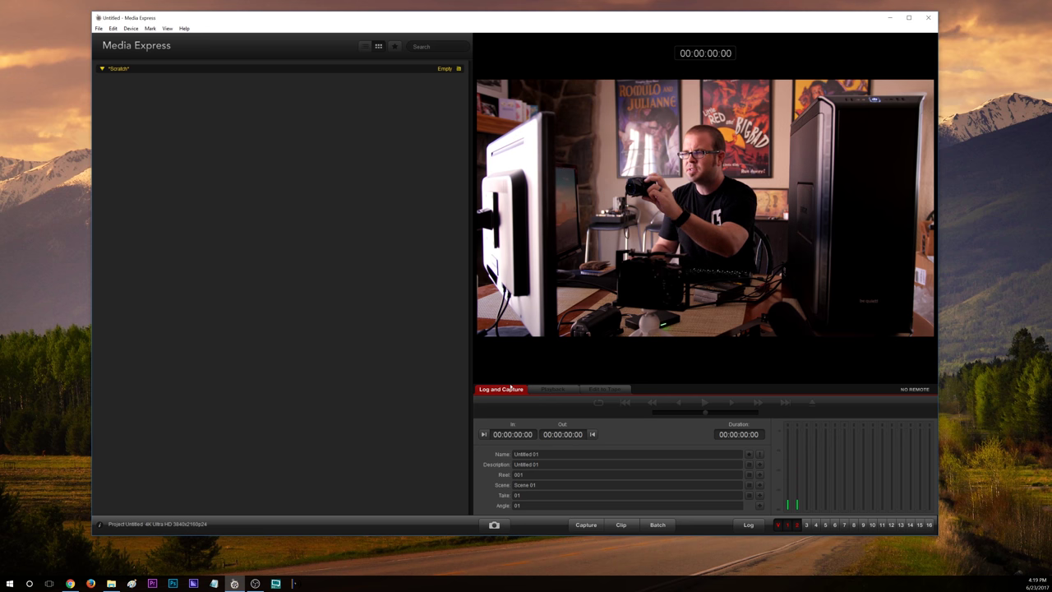
{"action": "key", "text": "ctrl+comma"}
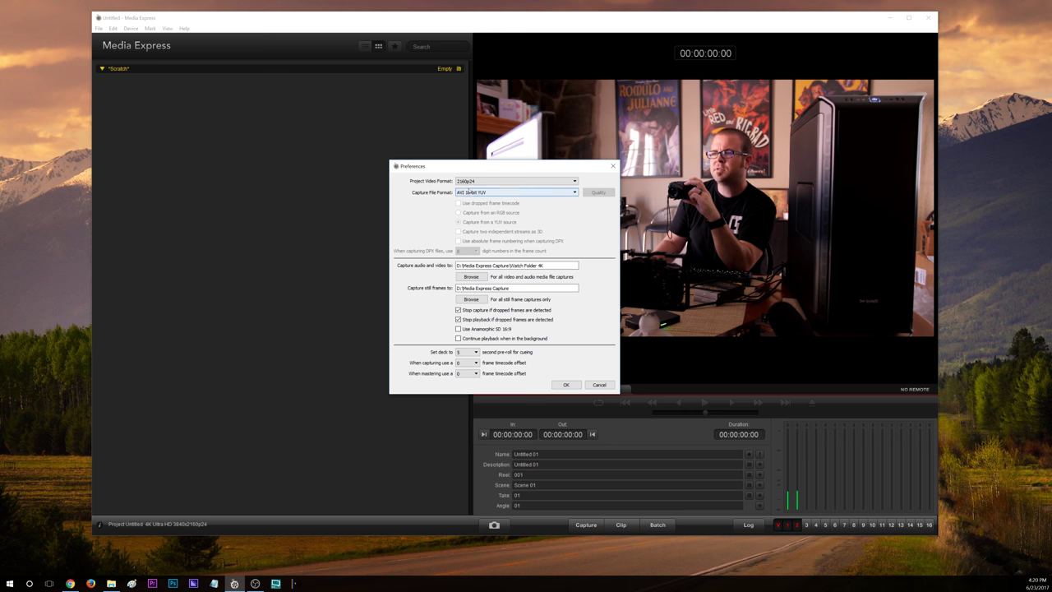
Keep AVI 10-bit YUV as the capture format and verify the path ends in Watch Folder 4K
{"action": "left_click", "coordinate": [575, 193]}
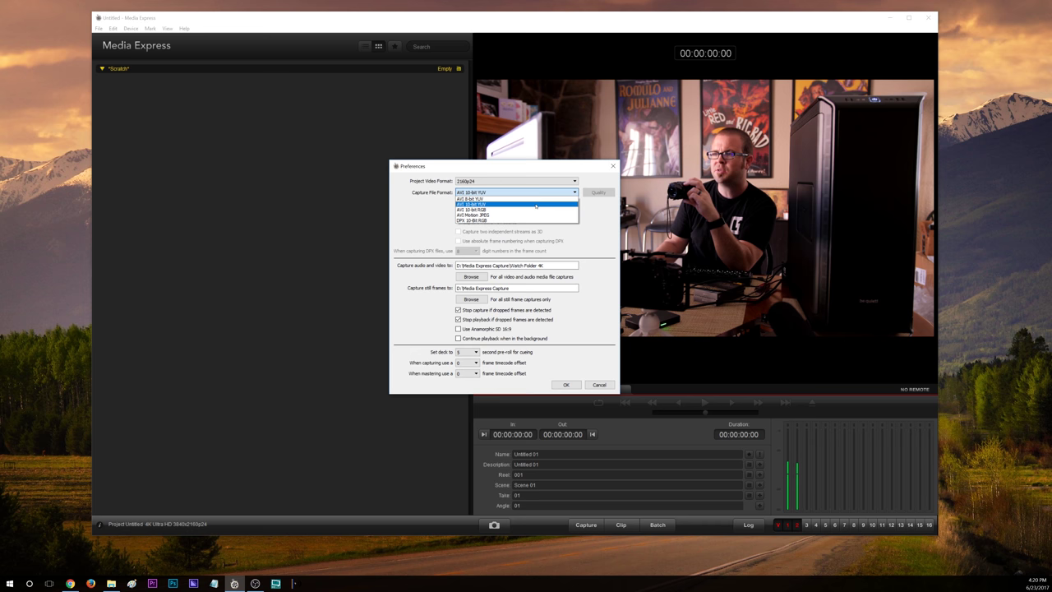
{"action": "left_click", "coordinate": [594, 208]}
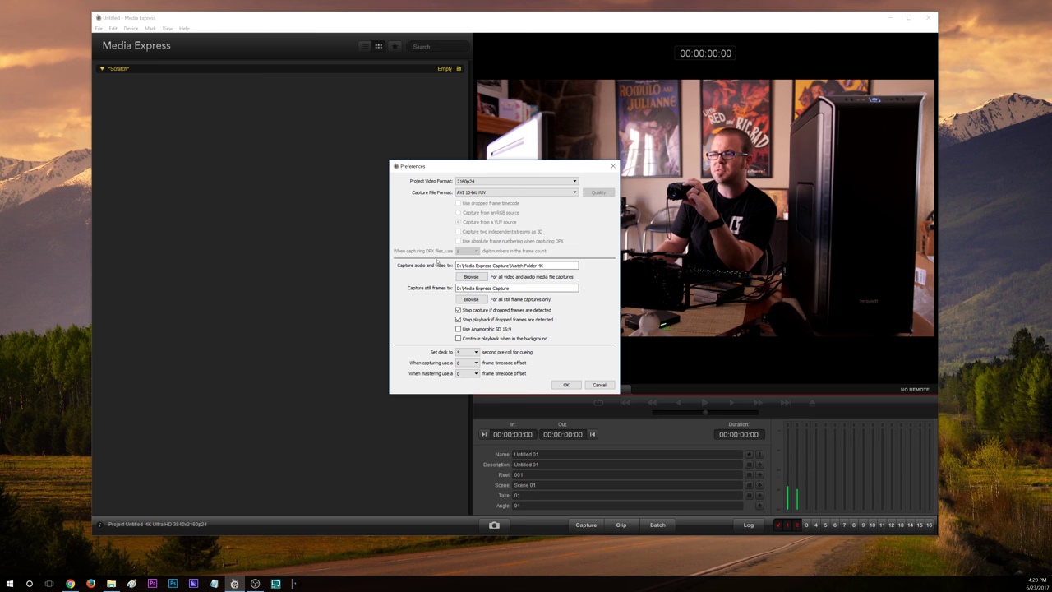
{"action": "left_click", "coordinate": [510, 265]}
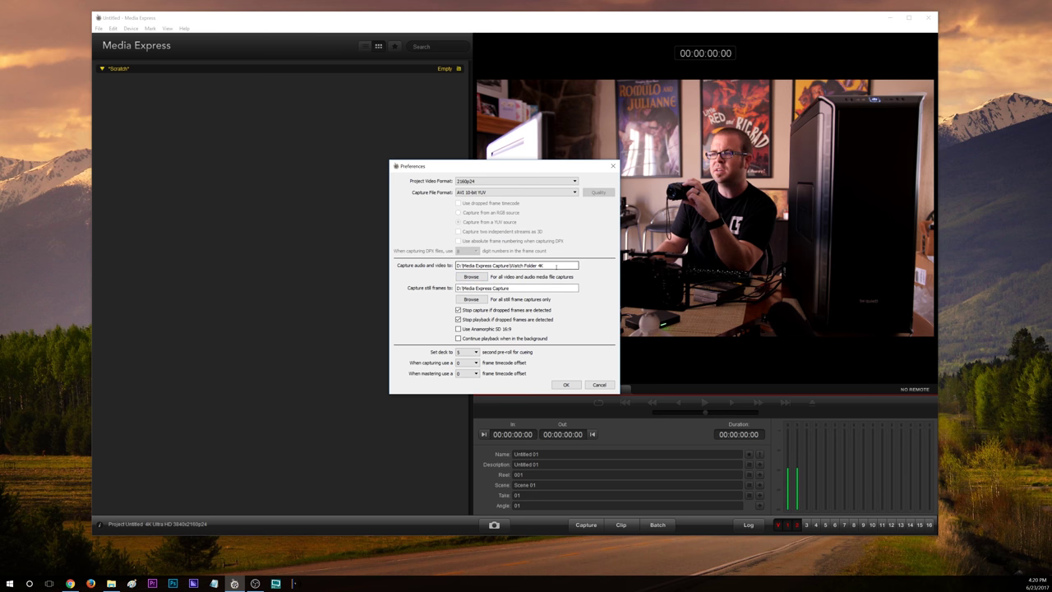
{"action": "left_click_drag", "start_coordinate": [555, 266], "coordinate": [511, 265]}
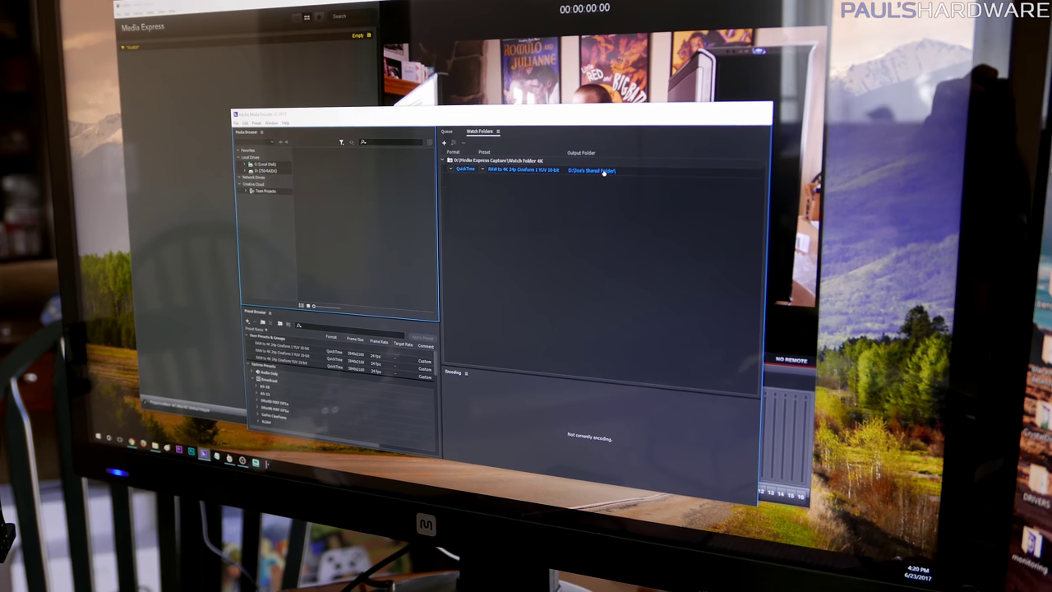
Check the watch folder output is the shared folder on D: and close the picker unchanged
{"action": "left_click", "coordinate": [586, 184]}
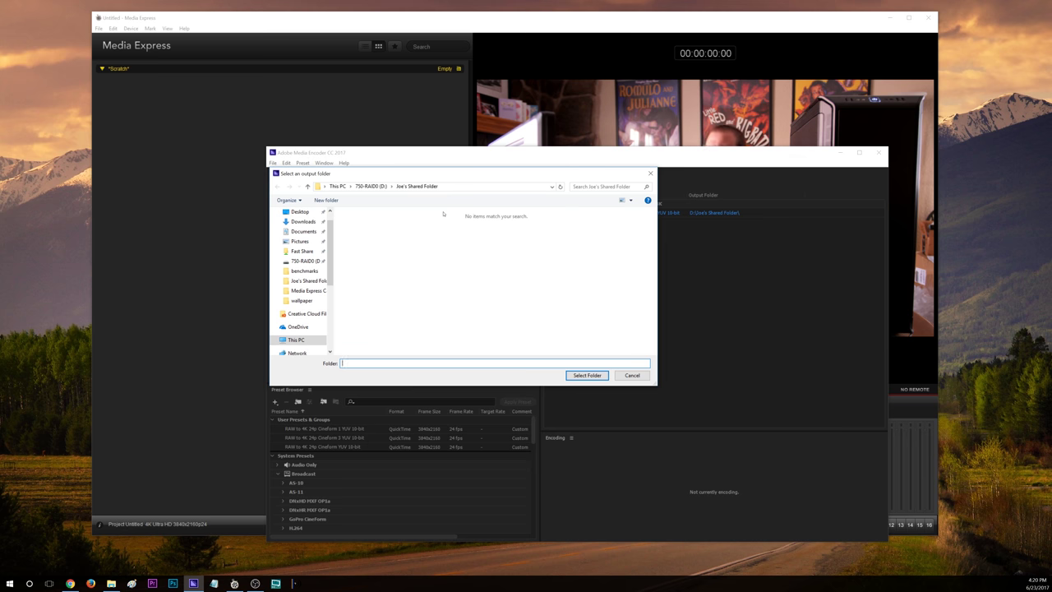
{"action": "key", "text": "Return"}
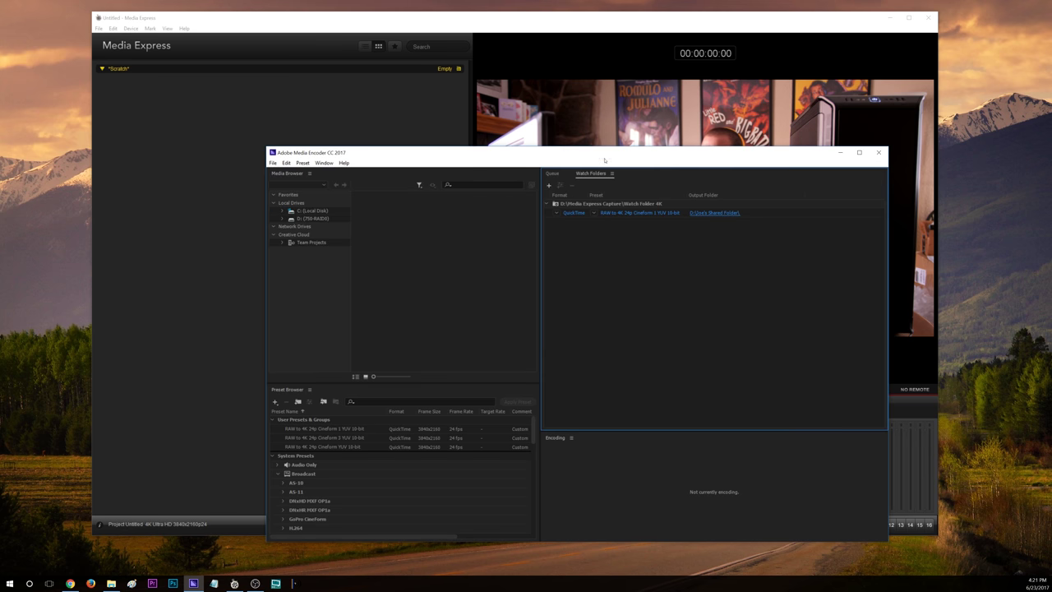
{"action": "left_click_drag", "start_coordinate": [602, 160], "coordinate": [596, 165]}
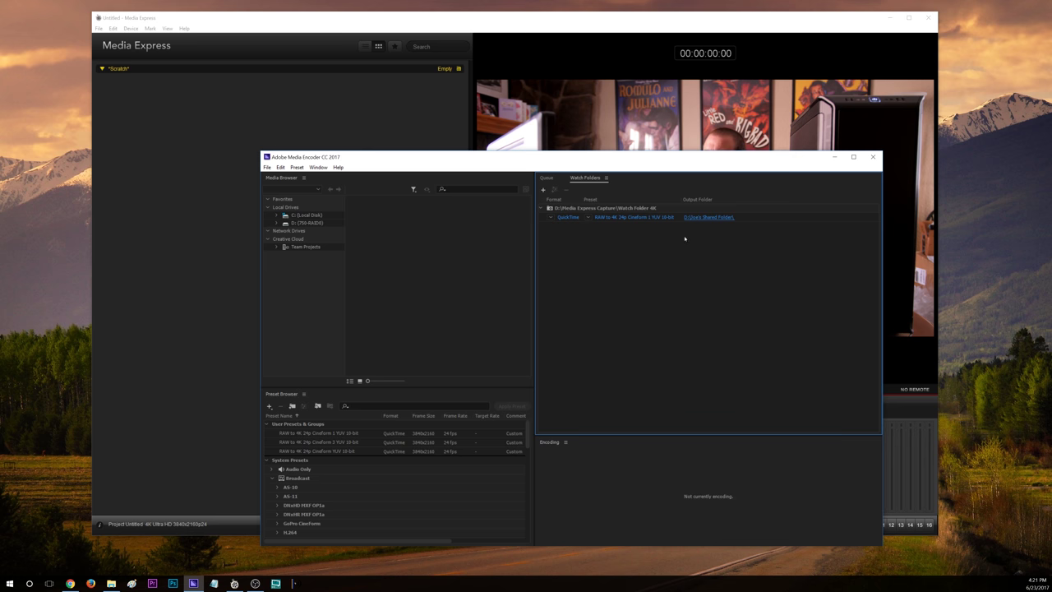
Navigate File Explorer to D:\Media Express Capture\Watch Folder 4K
{"action": "left_click", "coordinate": [705, 217]}
{"action": "double_click", "coordinate": [436, 252]}
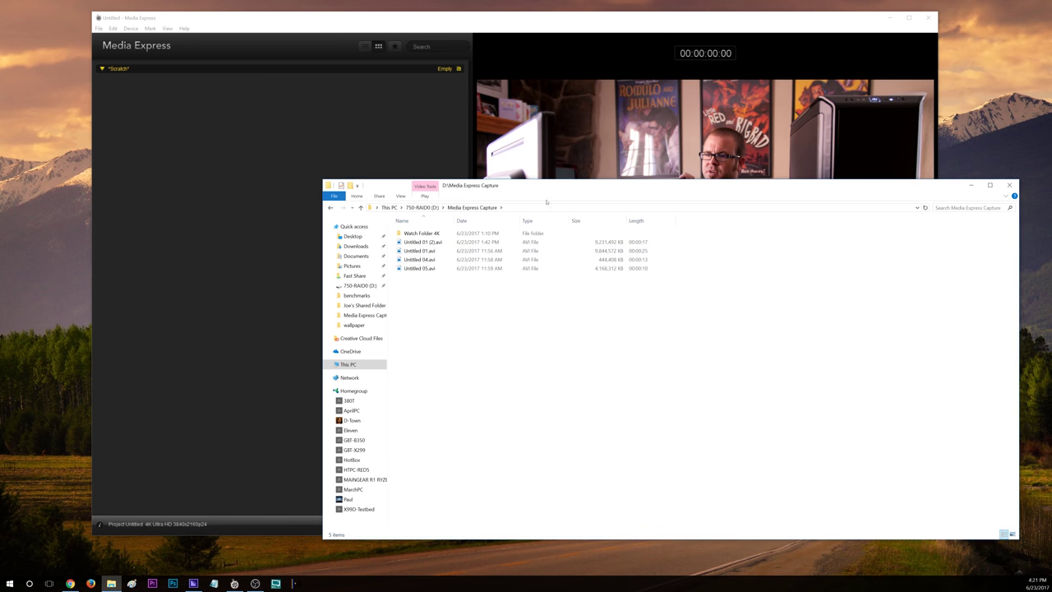
{"action": "double_click", "coordinate": [452, 235]}
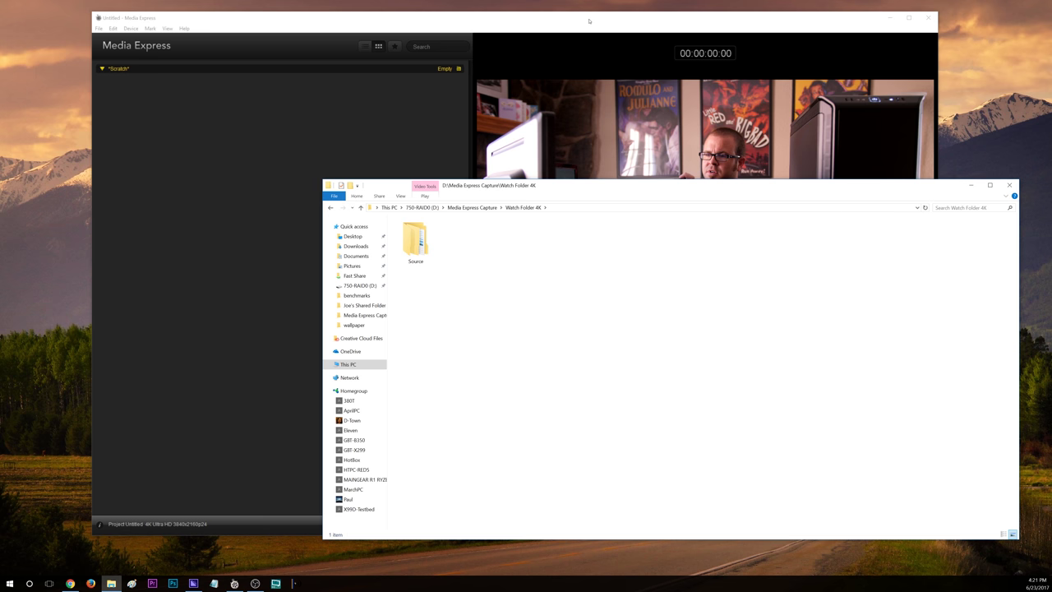
Arrange Media Encoder, hide Explorer, and open the watch folder's QuickTime GoPro CineForm export settings
{"action": "left_click", "coordinate": [193, 584]}
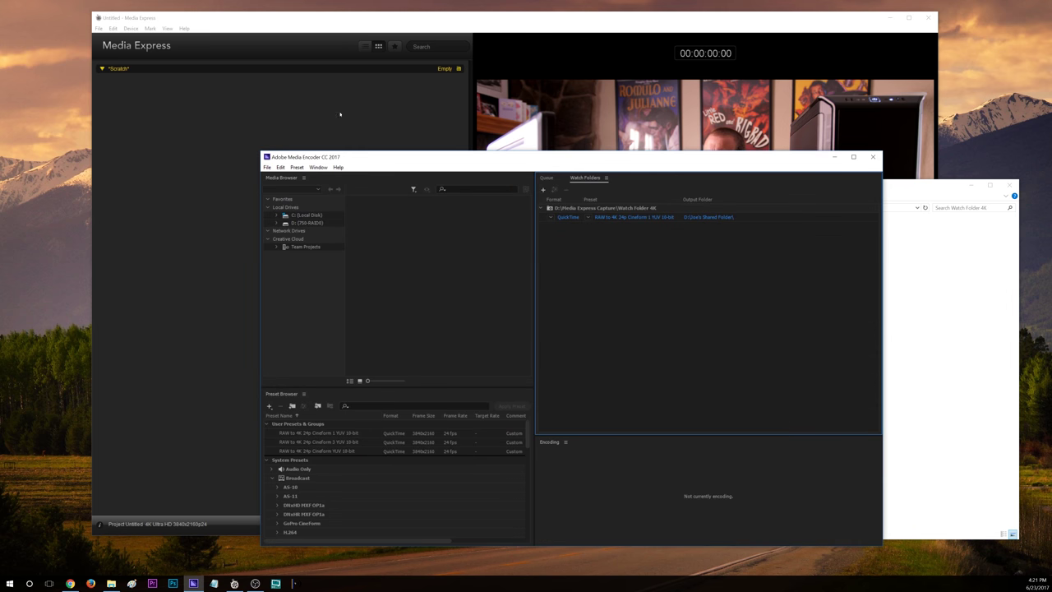
{"action": "left_click_drag", "start_coordinate": [390, 160], "coordinate": [357, 165]}
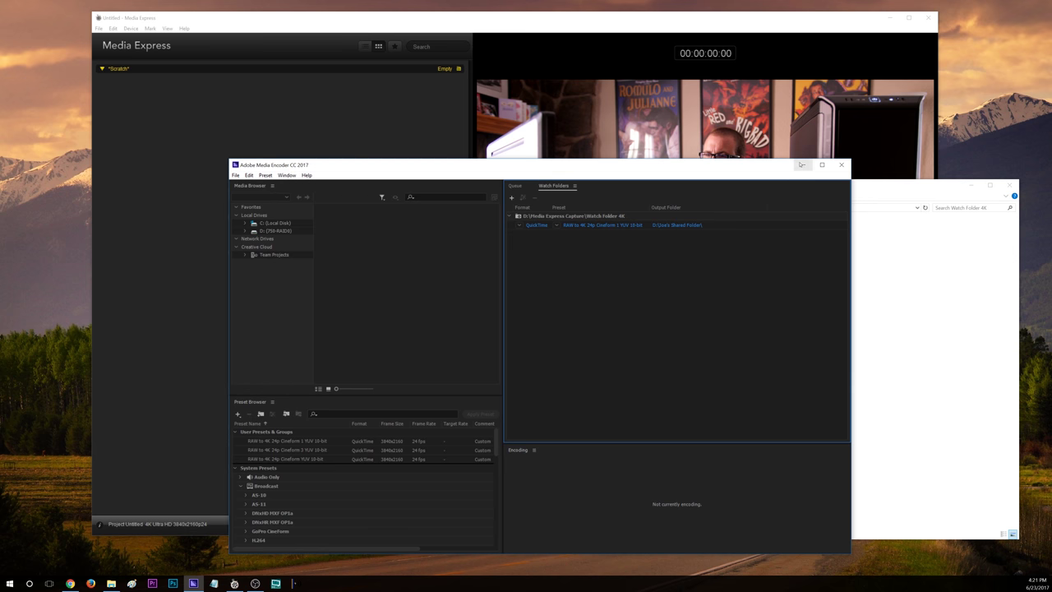
{"action": "left_click_drag", "start_coordinate": [690, 169], "coordinate": [648, 168]}
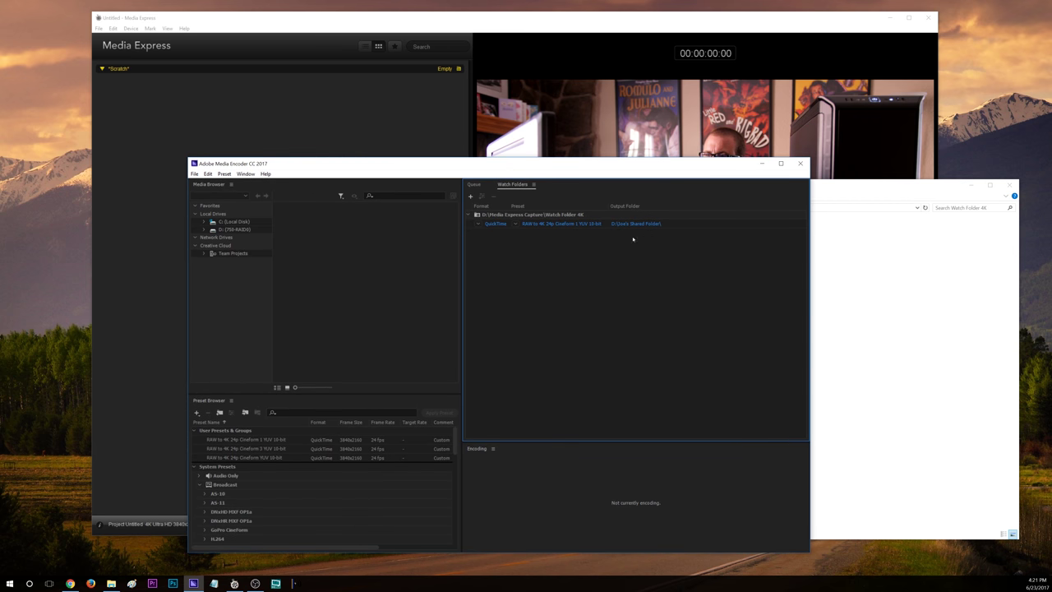
{"action": "left_click", "coordinate": [851, 285]}
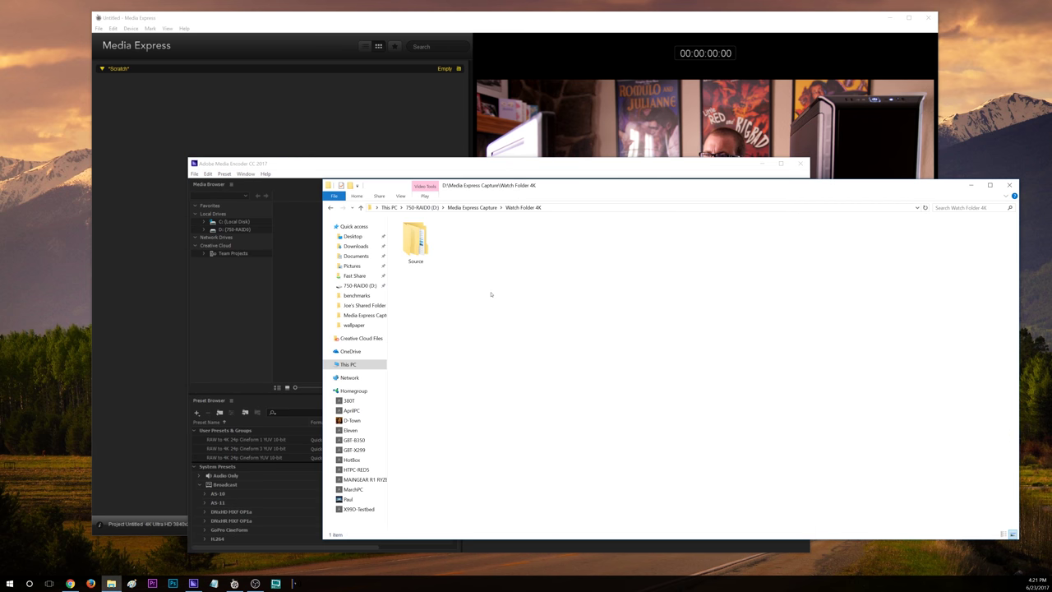
{"action": "left_click", "coordinate": [315, 166]}
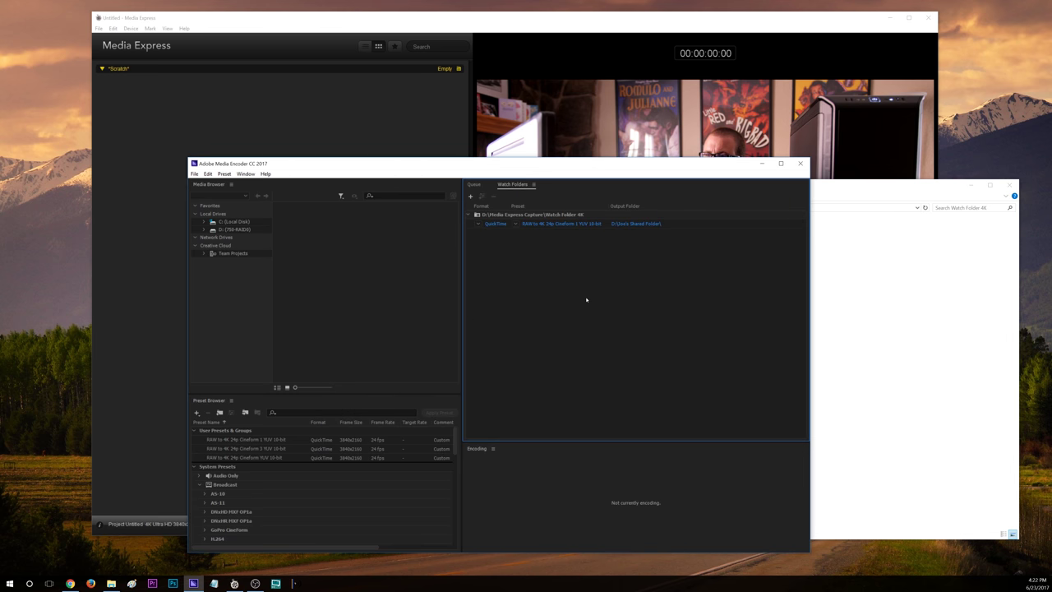
{"action": "left_click", "coordinate": [851, 288]}
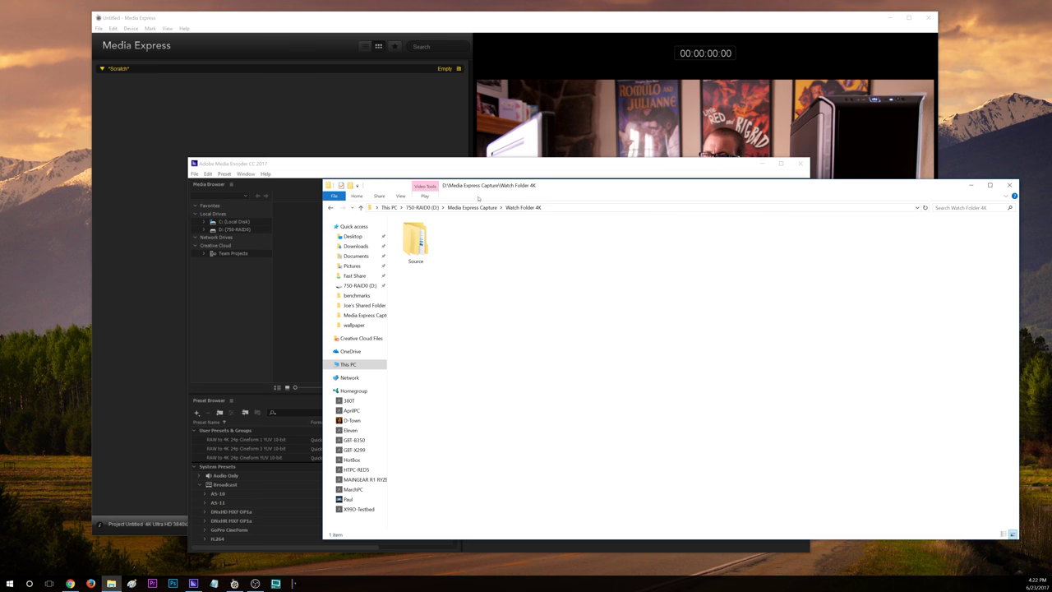
{"action": "left_click", "coordinate": [762, 163]}
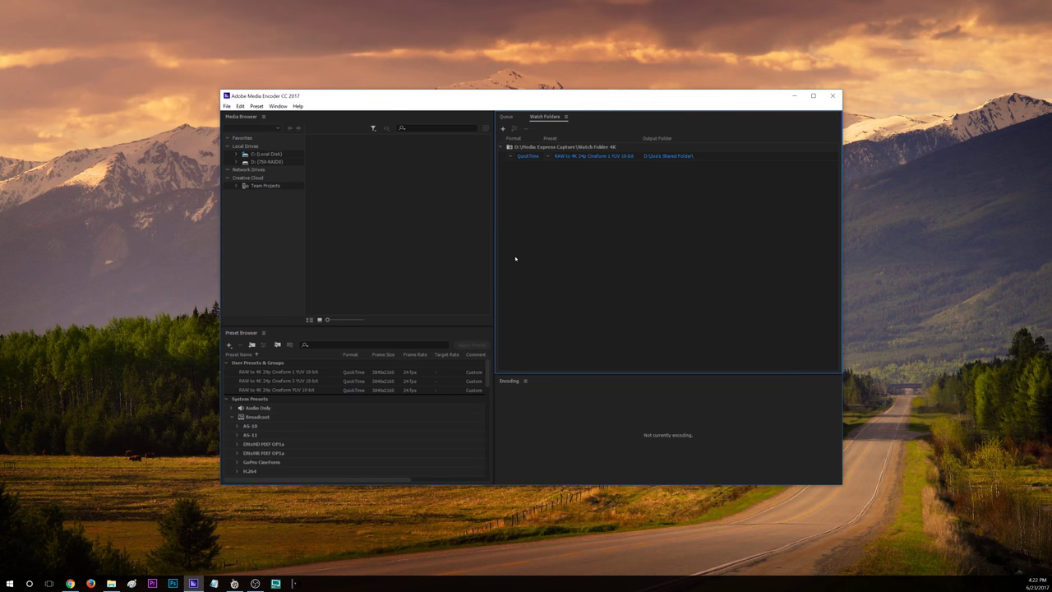
{"action": "left_click", "coordinate": [526, 158]}
Keep QuickTime output and raise the CineForm quality from 1 to 3, making the preset Custom
{"action": "left_click_drag", "start_coordinate": [462, 102], "coordinate": [479, 106]}
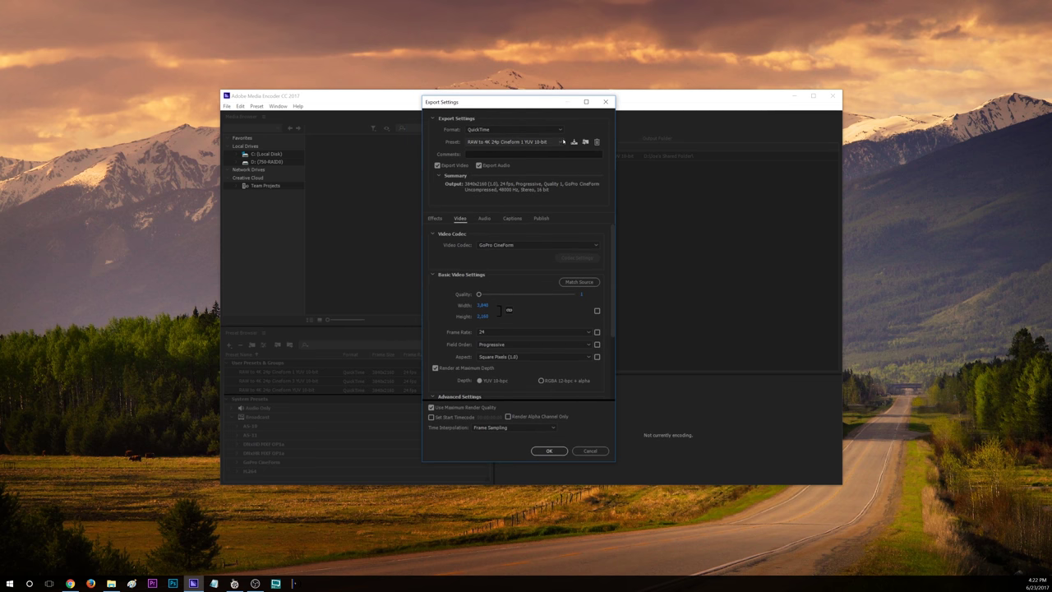
{"action": "left_click", "coordinate": [561, 130]}
{"action": "left_click", "coordinate": [561, 130]}
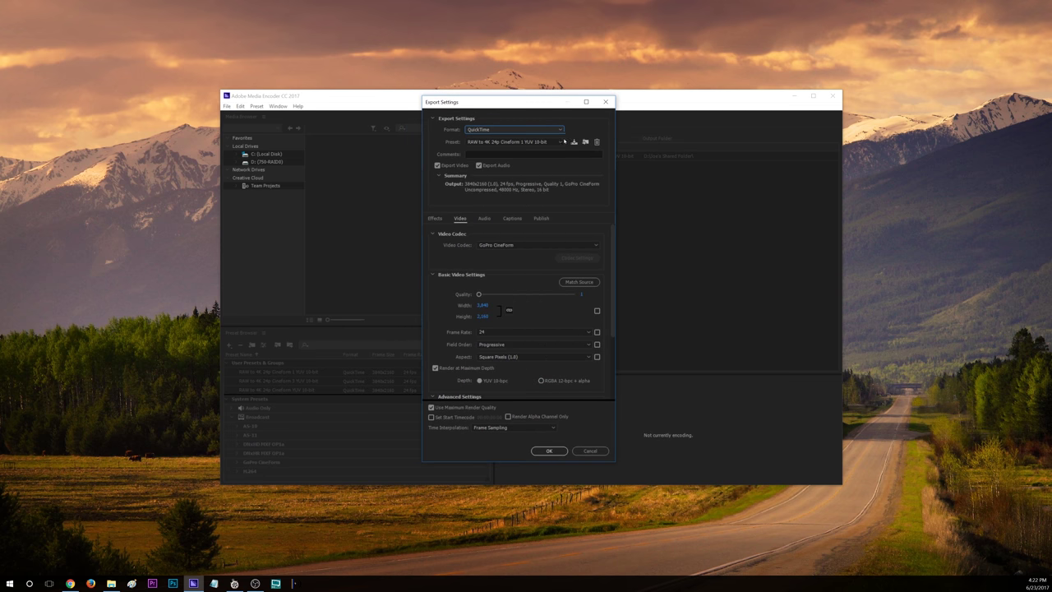
{"action": "left_click", "coordinate": [560, 141]}
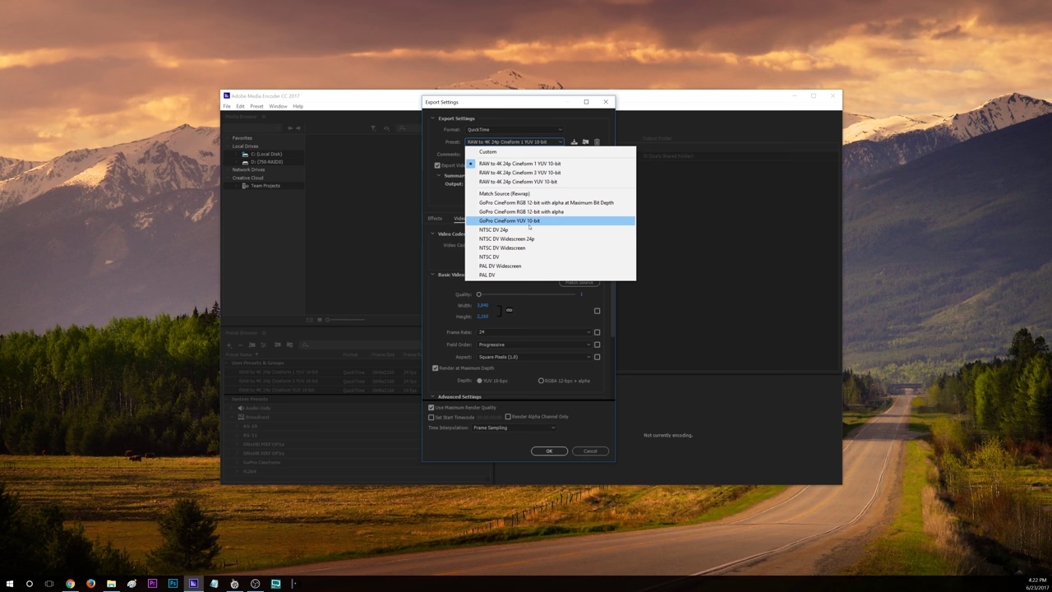
{"action": "left_click", "coordinate": [492, 105]}
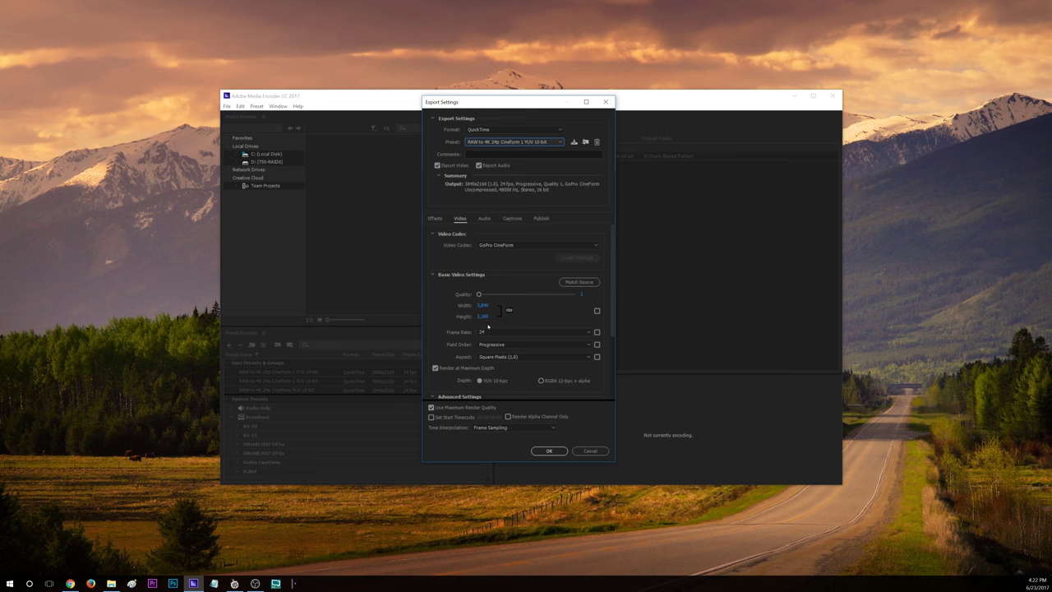
{"action": "left_click_drag", "start_coordinate": [479, 294], "coordinate": [516, 294]}
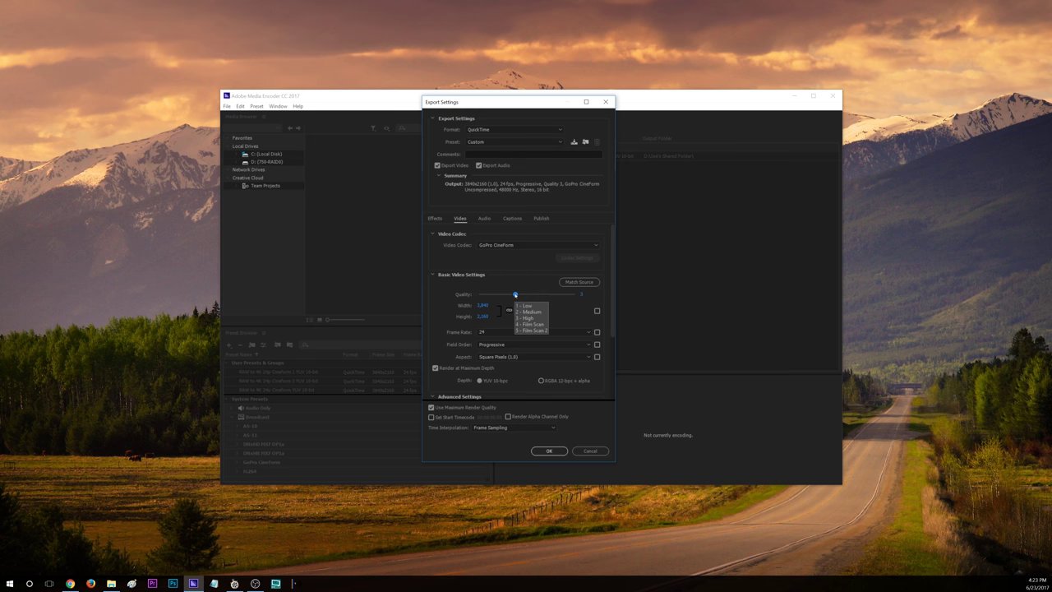
{"action": "key", "text": "alt+Tab"}
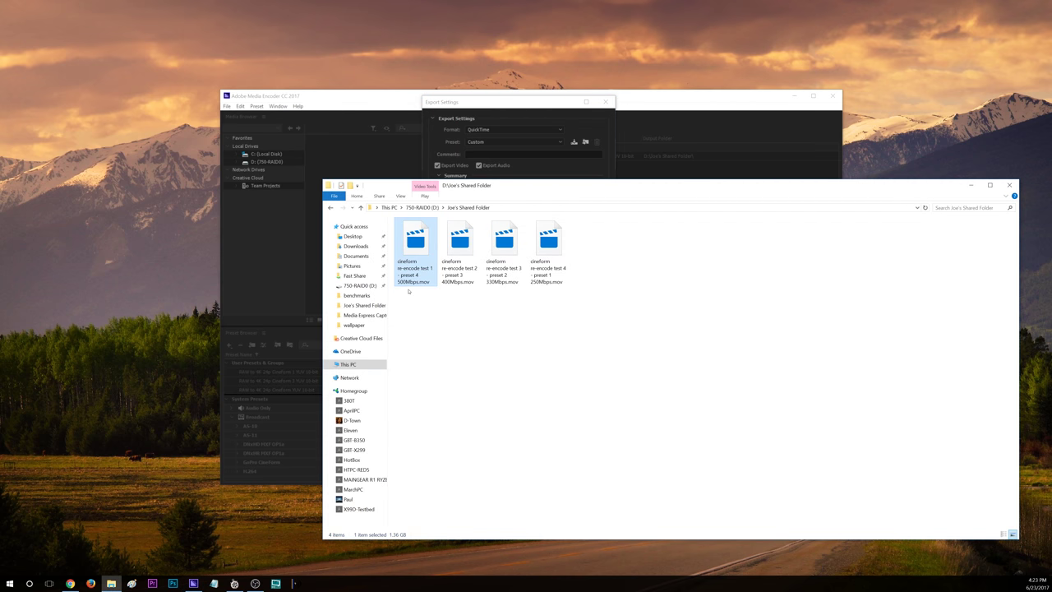
Check the file sizes of cineform re-encode tests 2, 3 and 4, then minimize the folder
{"action": "left_click", "coordinate": [448, 284]}
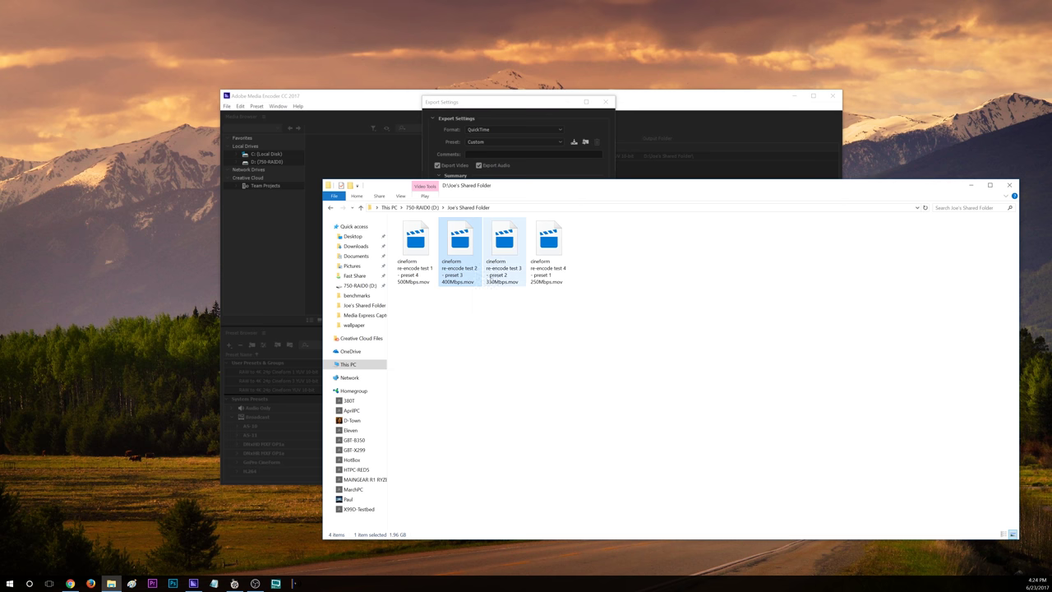
{"action": "left_click", "coordinate": [494, 285]}
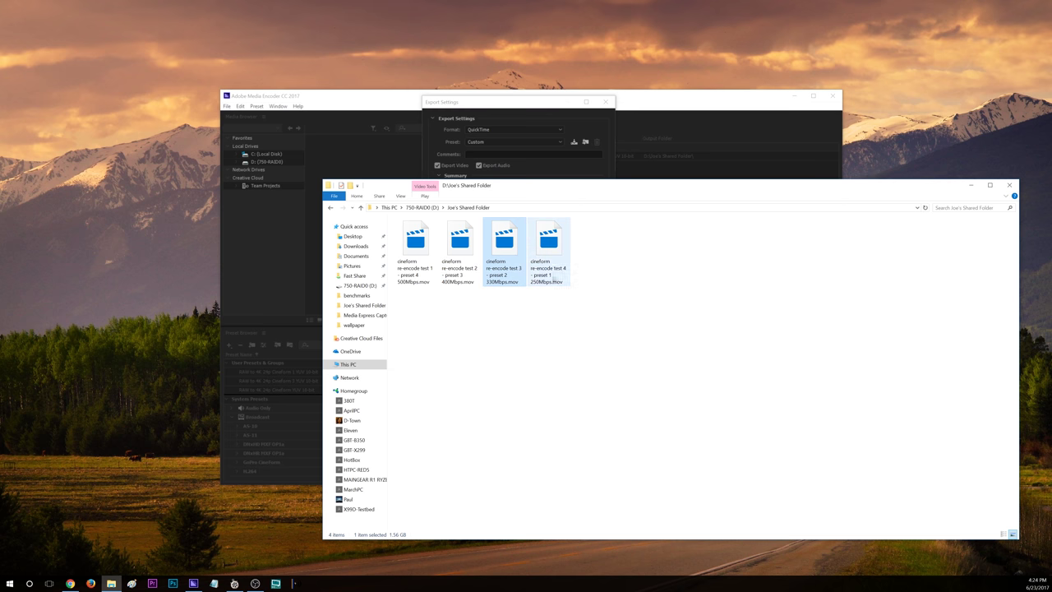
{"action": "left_click", "coordinate": [553, 280]}
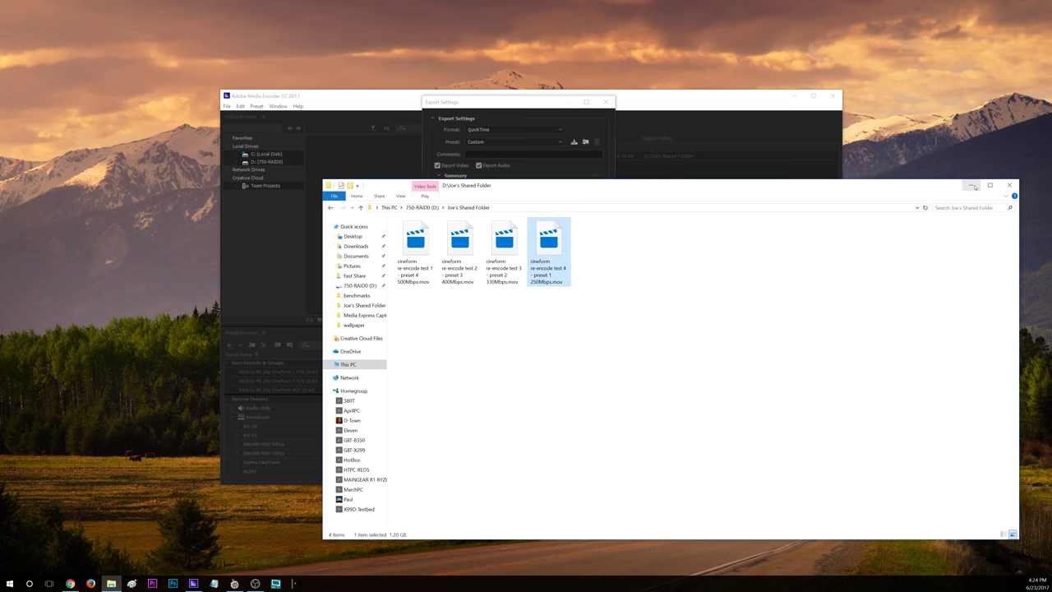
{"action": "left_click", "coordinate": [971, 185]}
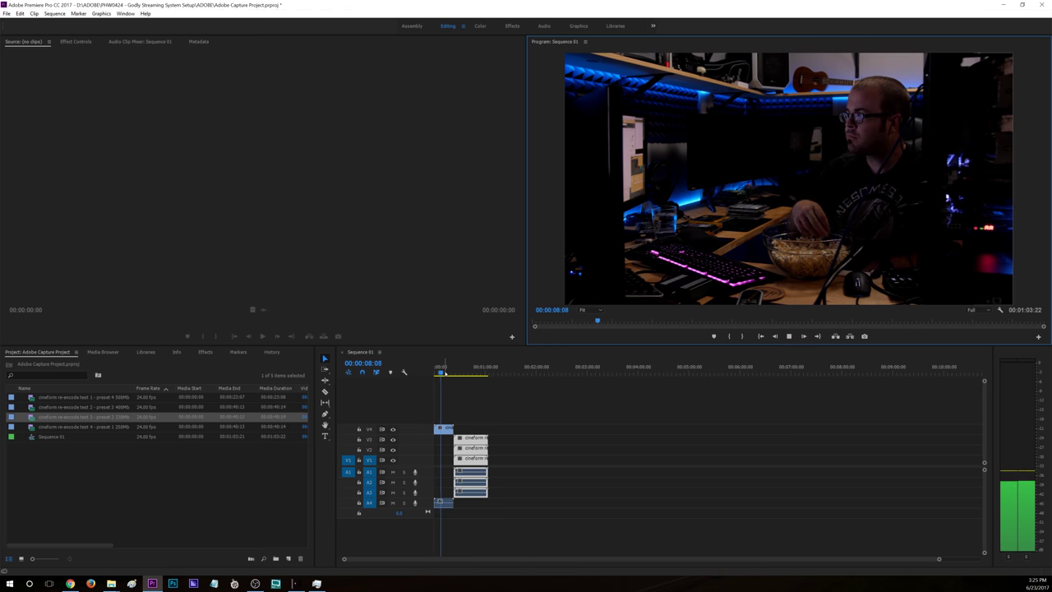
Play Sequence 01 in the Program monitor starting from 00:00:36:07
{"action": "left_click_drag", "start_coordinate": [444, 371], "coordinate": [465, 371]}
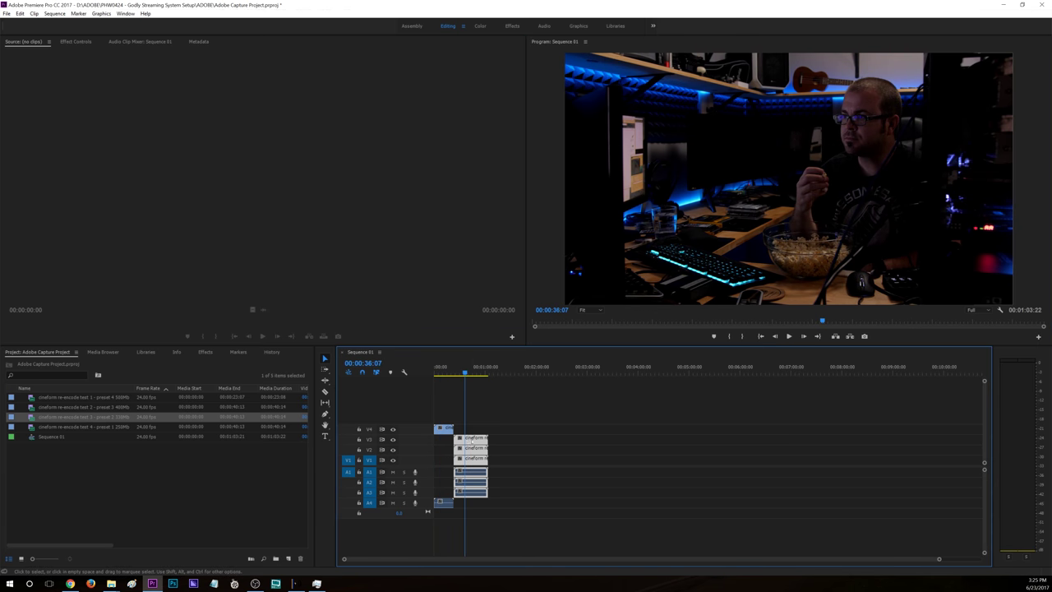
{"action": "left_click", "coordinate": [789, 336]}
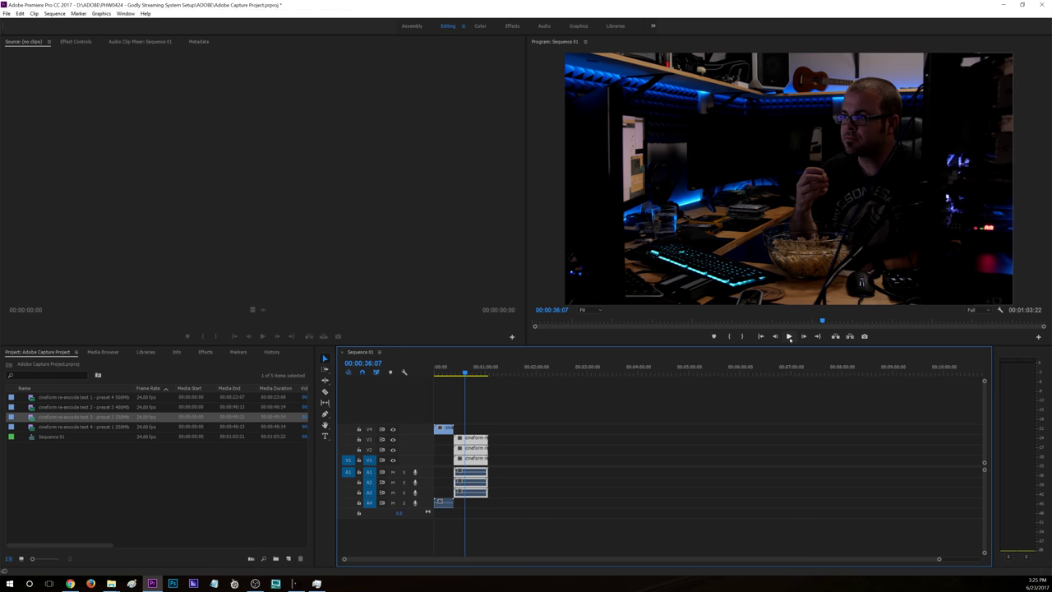
{"action": "left_click", "coordinate": [393, 442]}
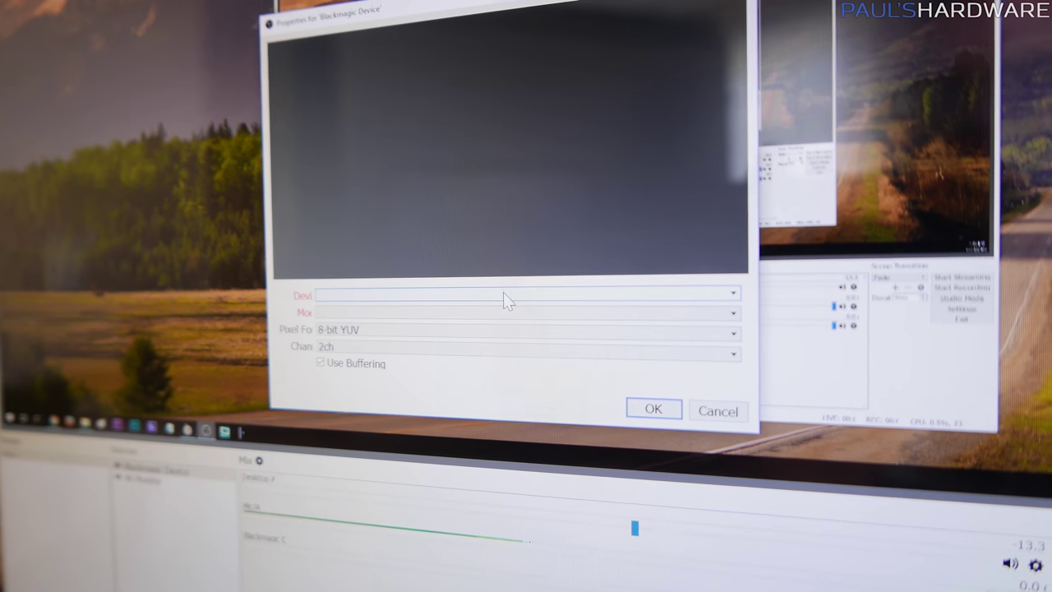
Set the Blackmagic Device source to DeckLink Mini Recorder 4K in 2160p24 mode with a pixel format
{"action": "left_click", "coordinate": [503, 300]}
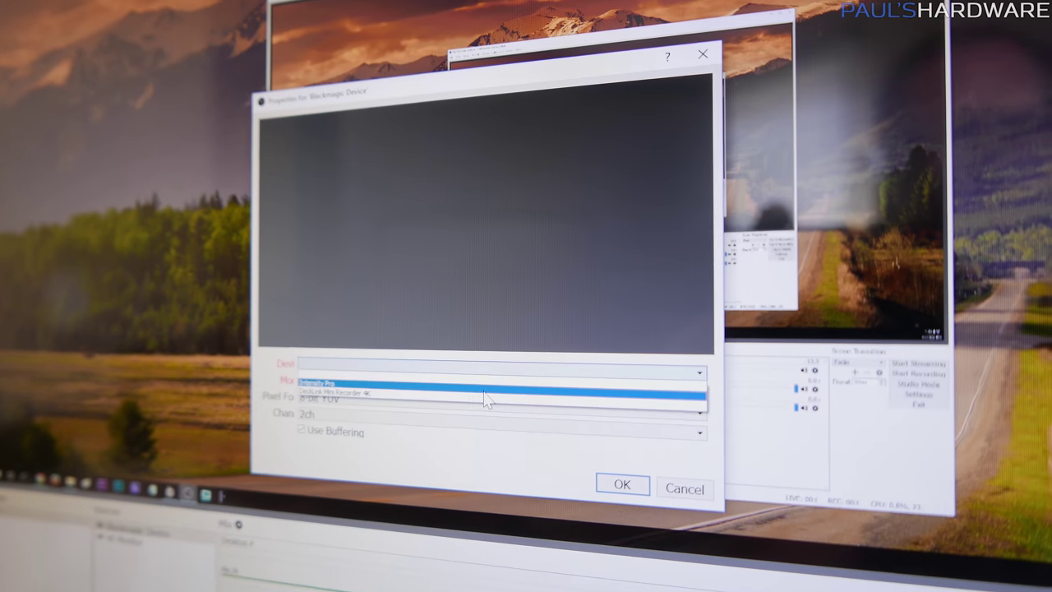
{"action": "left_click", "coordinate": [492, 397]}
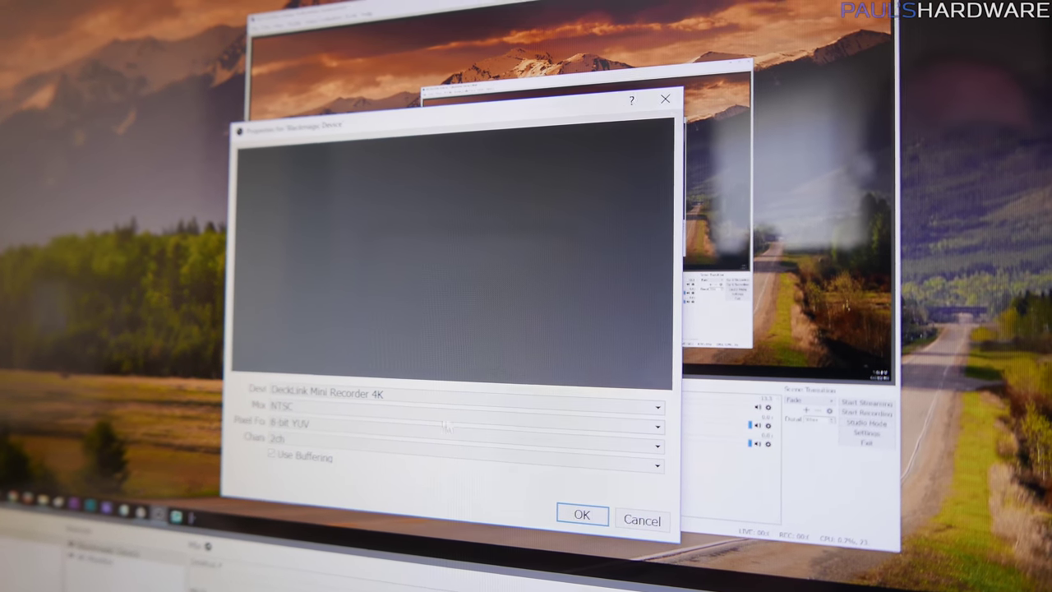
{"action": "left_click", "coordinate": [379, 403]}
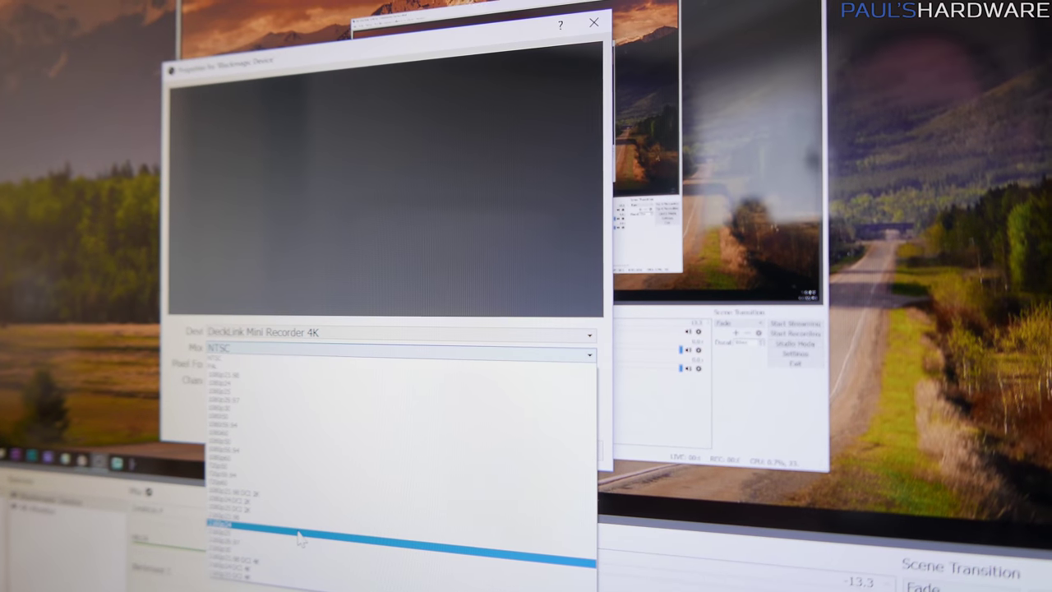
{"action": "left_click", "coordinate": [329, 558]}
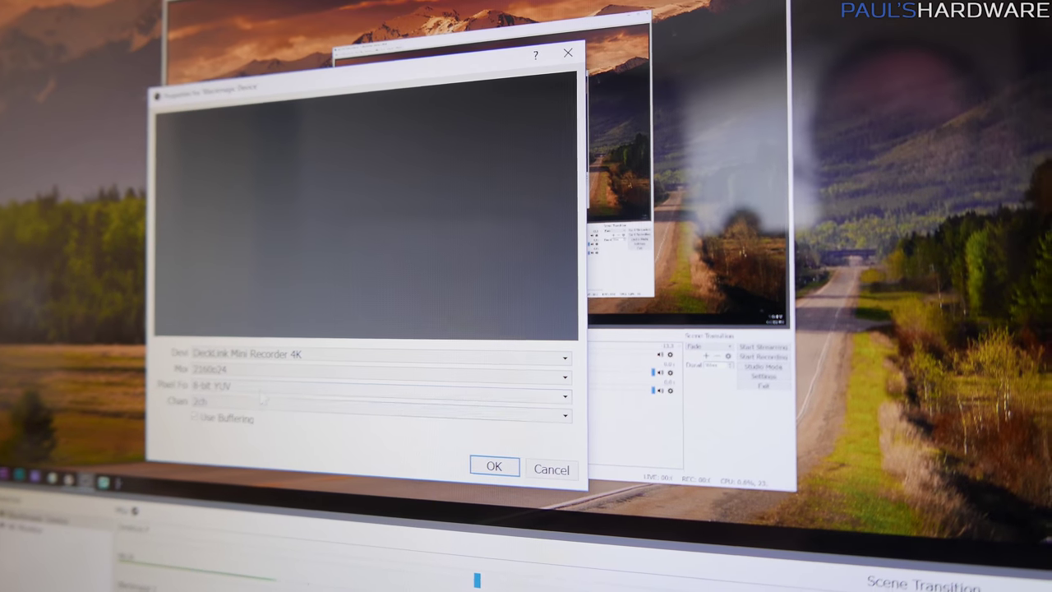
{"action": "left_click", "coordinate": [329, 363]}
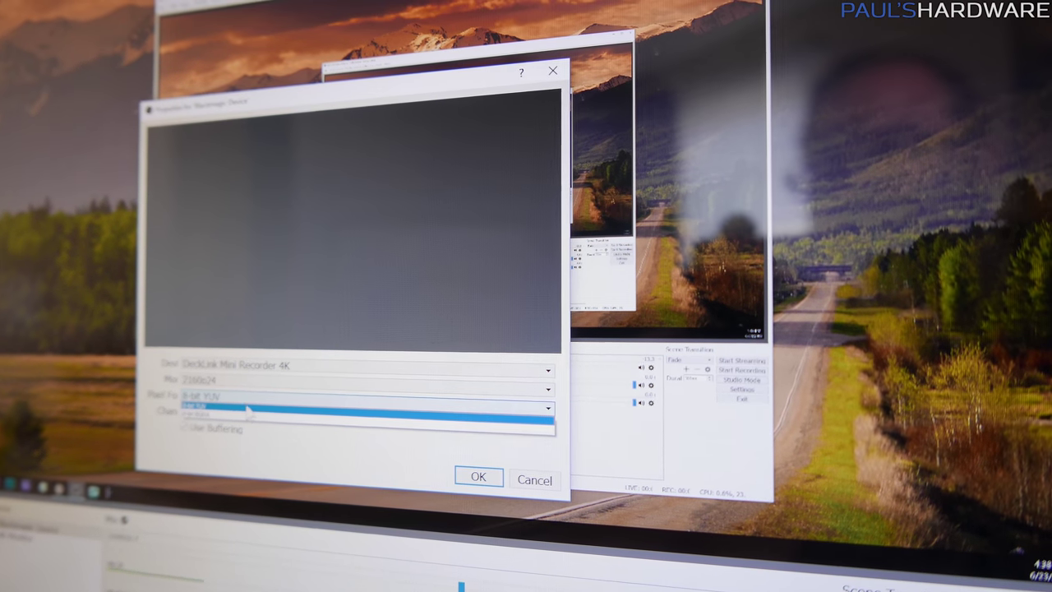
{"action": "left_click", "coordinate": [258, 415]}
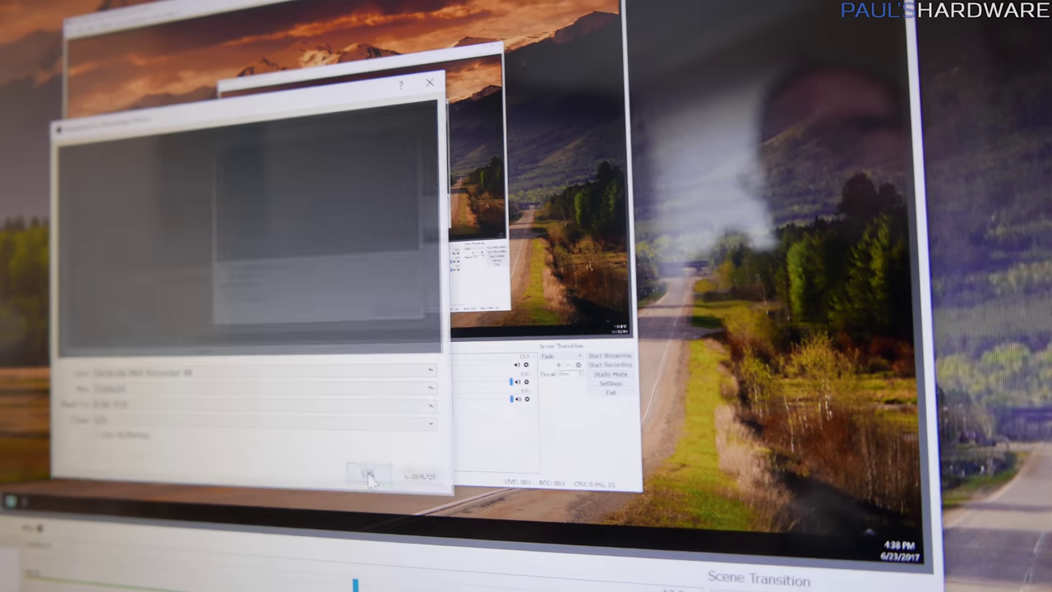
{"action": "left_click", "coordinate": [440, 466]}
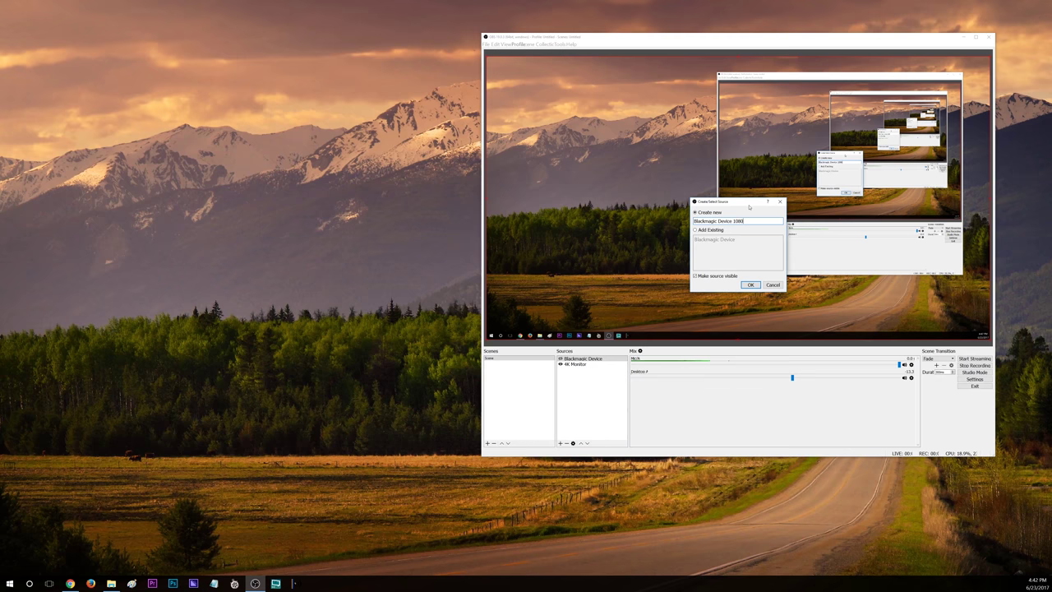
Create the 'Blackmagic Device 1080' source capturing the Intensity Pro card at 1080p24
{"action": "left_click", "coordinate": [750, 285]}
{"action": "left_click", "coordinate": [704, 281]}
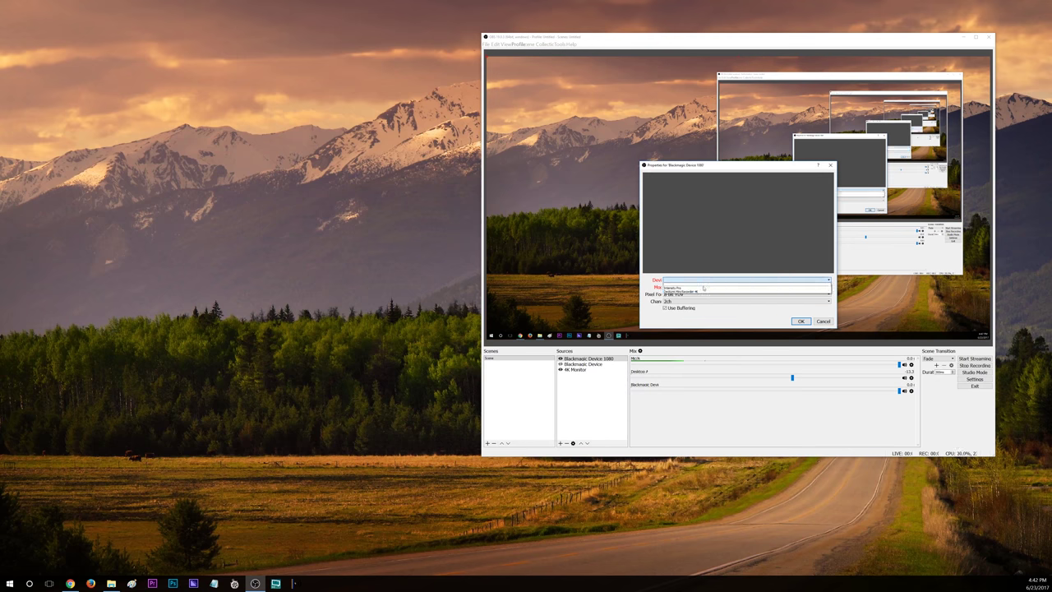
{"action": "left_click", "coordinate": [705, 287]}
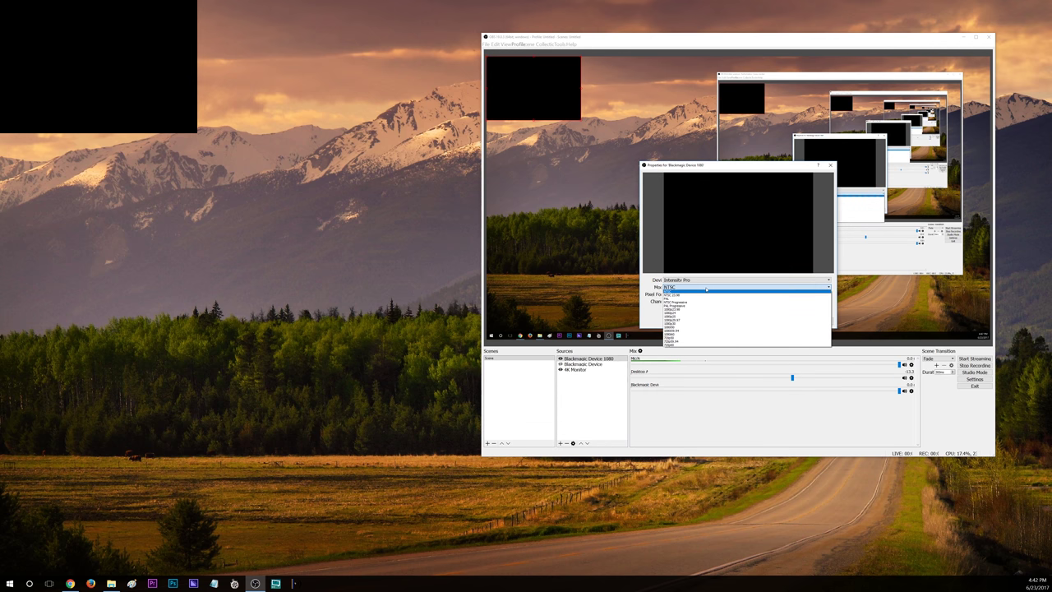
{"action": "left_click", "coordinate": [701, 306]}
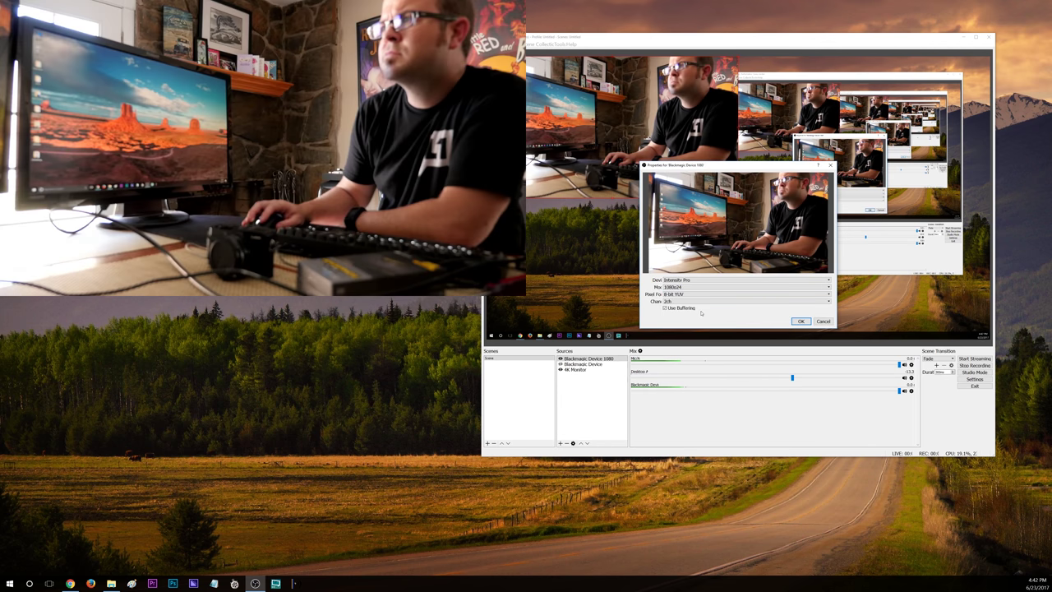
{"action": "left_click", "coordinate": [803, 321]}
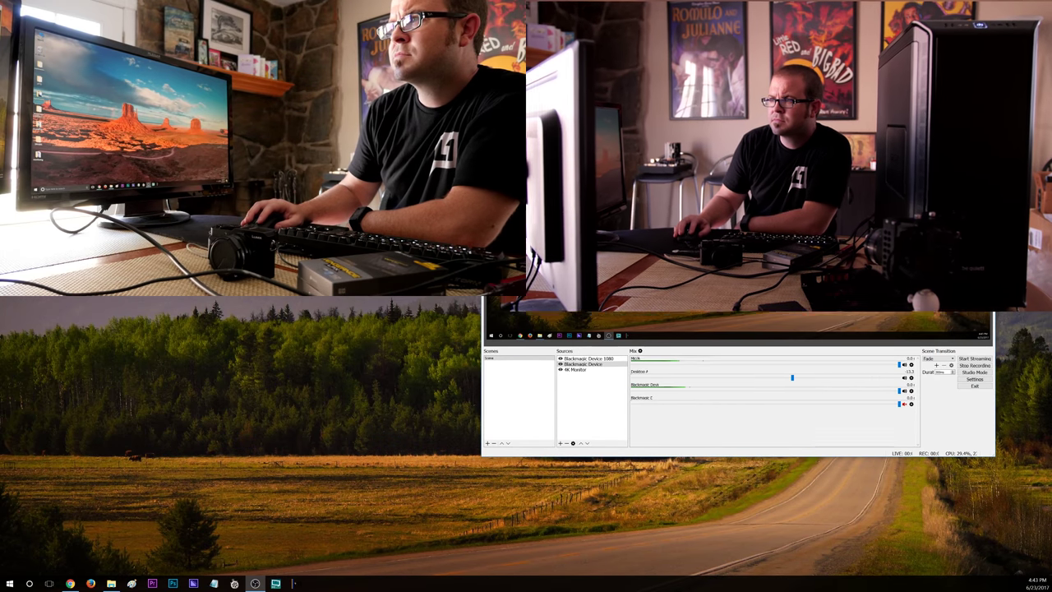
{"action": "left_click", "coordinate": [561, 444]}
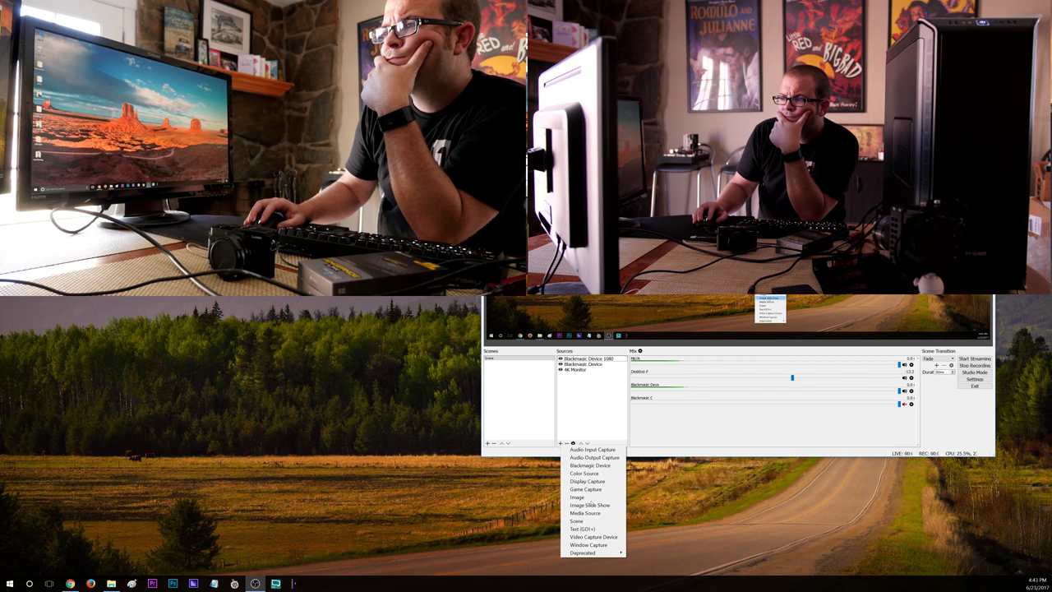